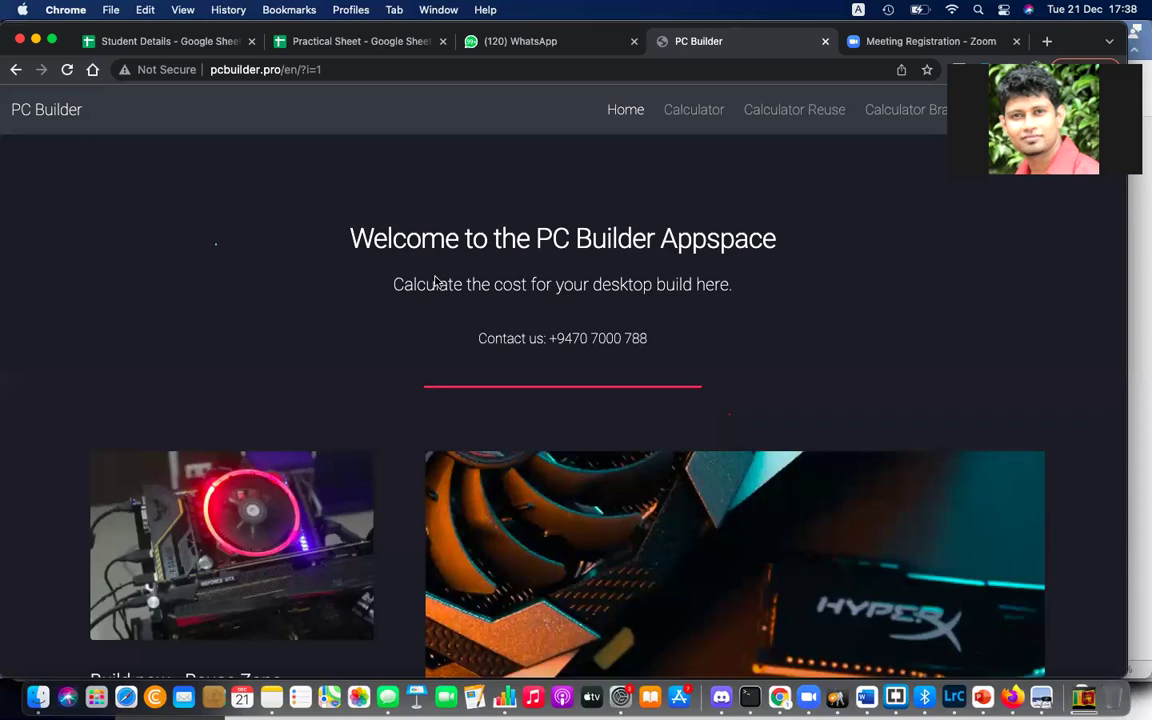
In the PC Builder calculator, choose the Laptop RAM category and add the 4 GB DDR 4 Laptop RAM to the build.
left_click(690, 118)
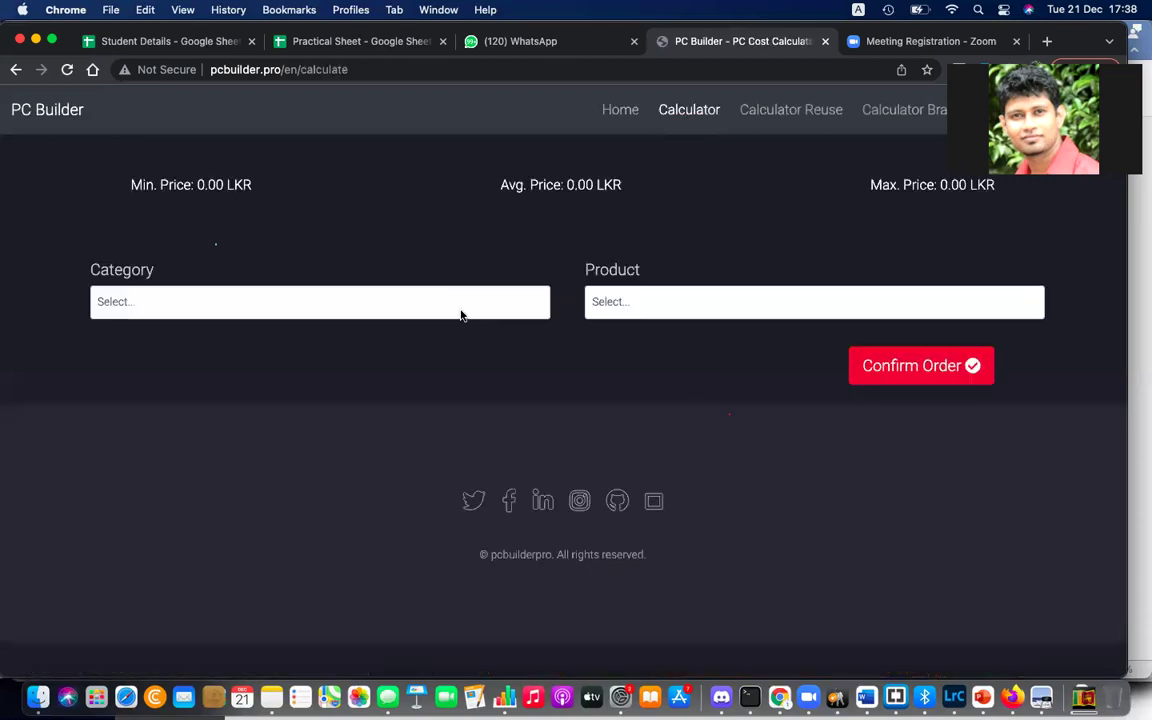
left_click(461, 315)
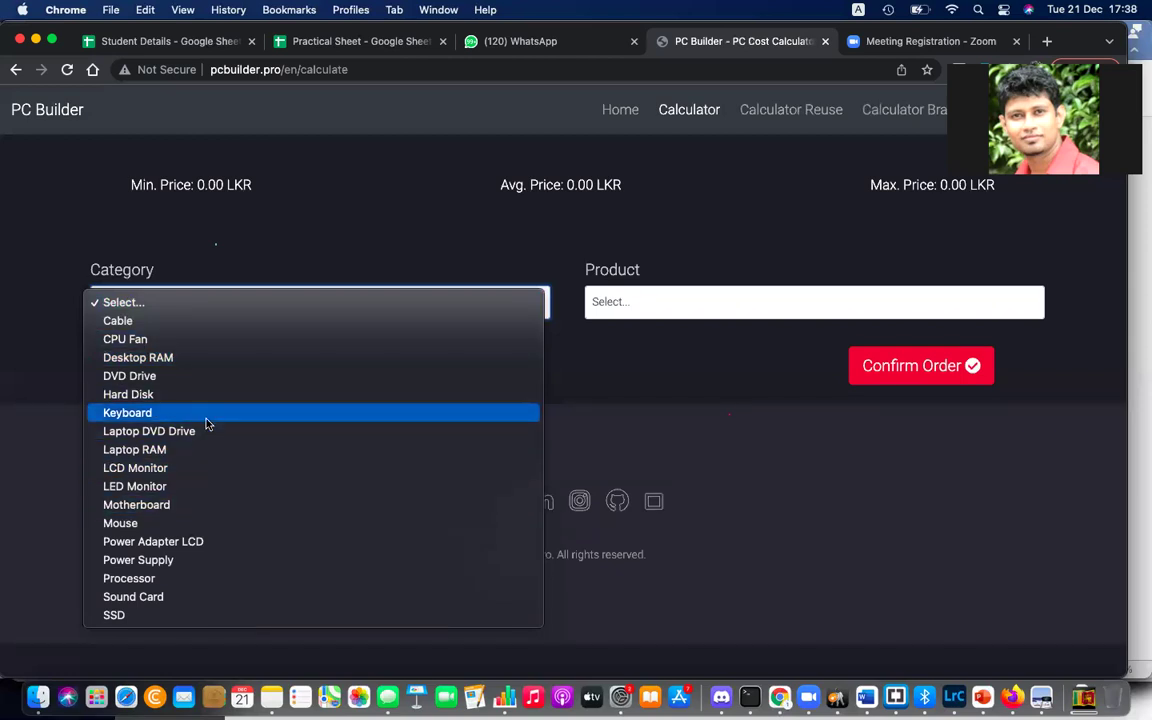
left_click(198, 452)
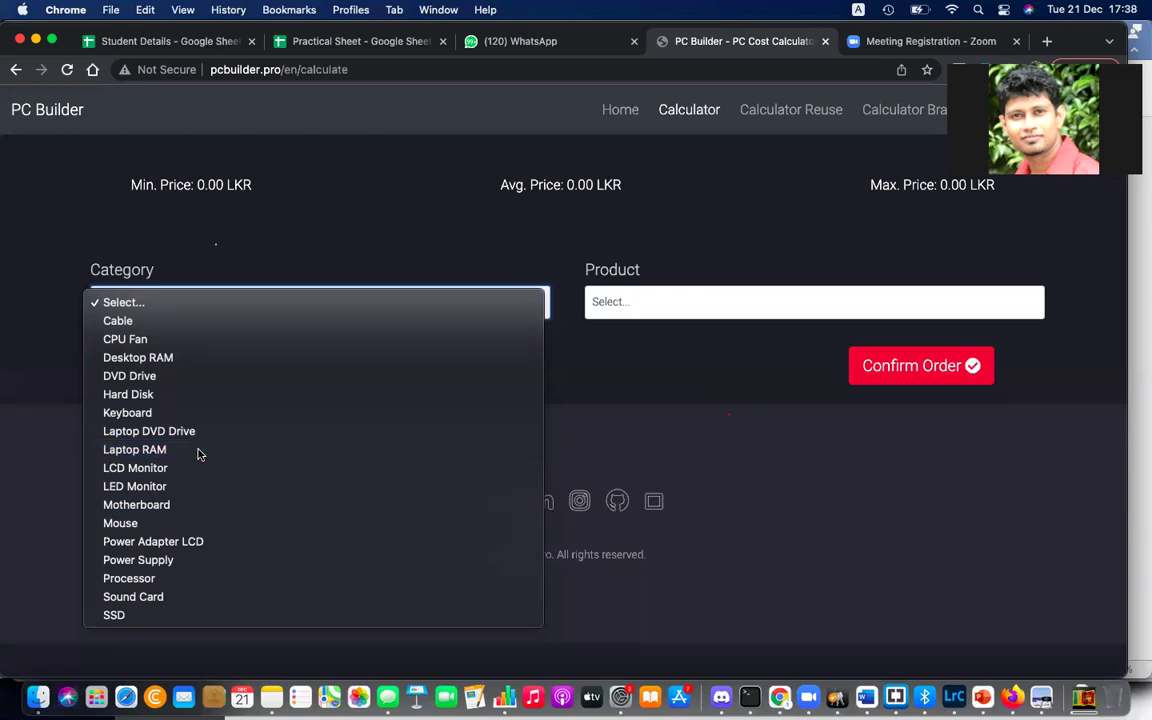
left_click(608, 304)
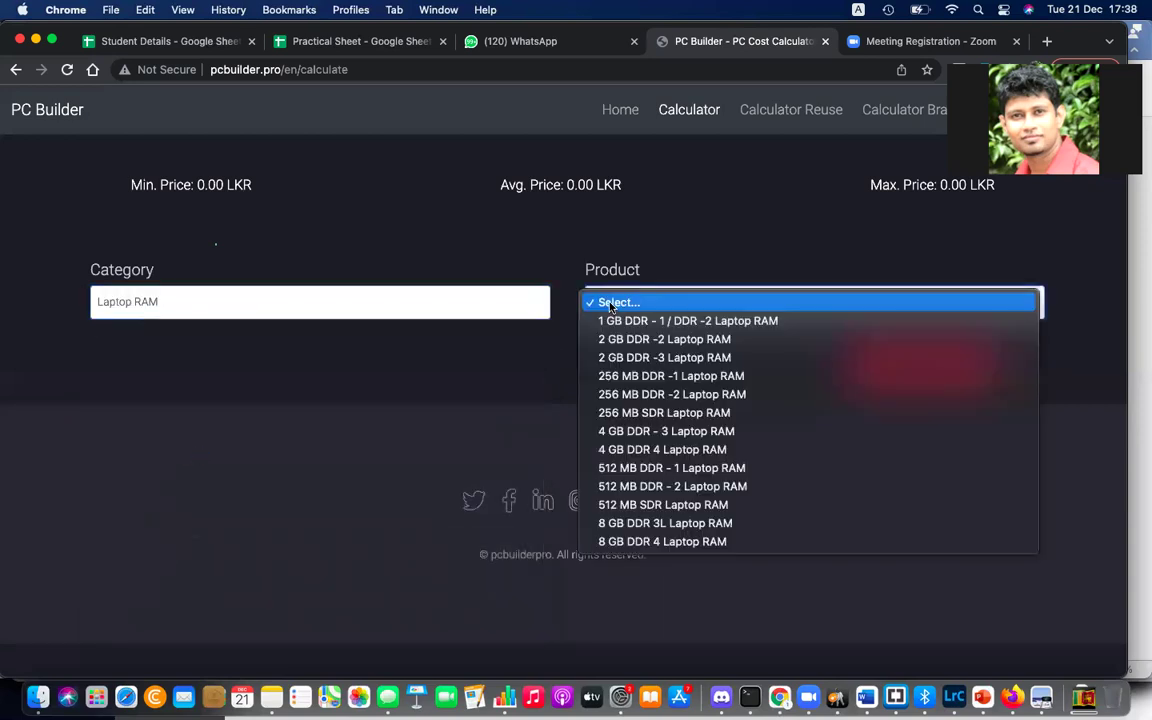
left_click(647, 458)
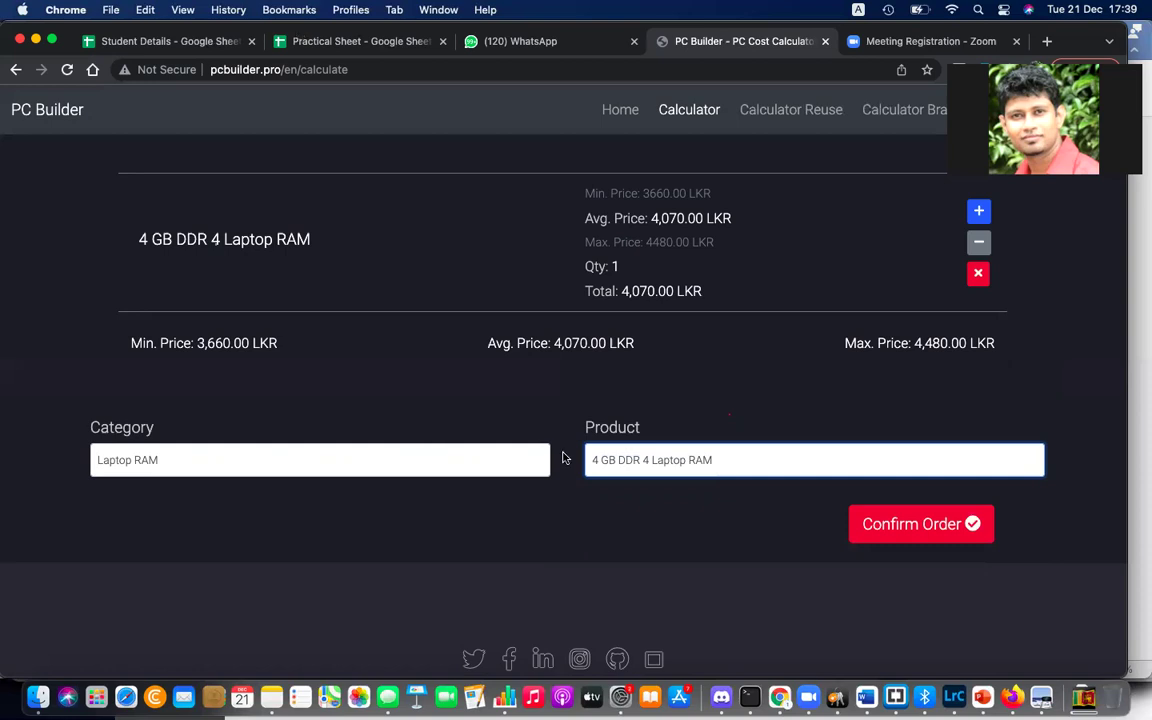
Add the 8 GB DDR 4 Laptop RAM to the build and remove the 4 GB DDR 4 Laptop RAM.
left_click(650, 462)
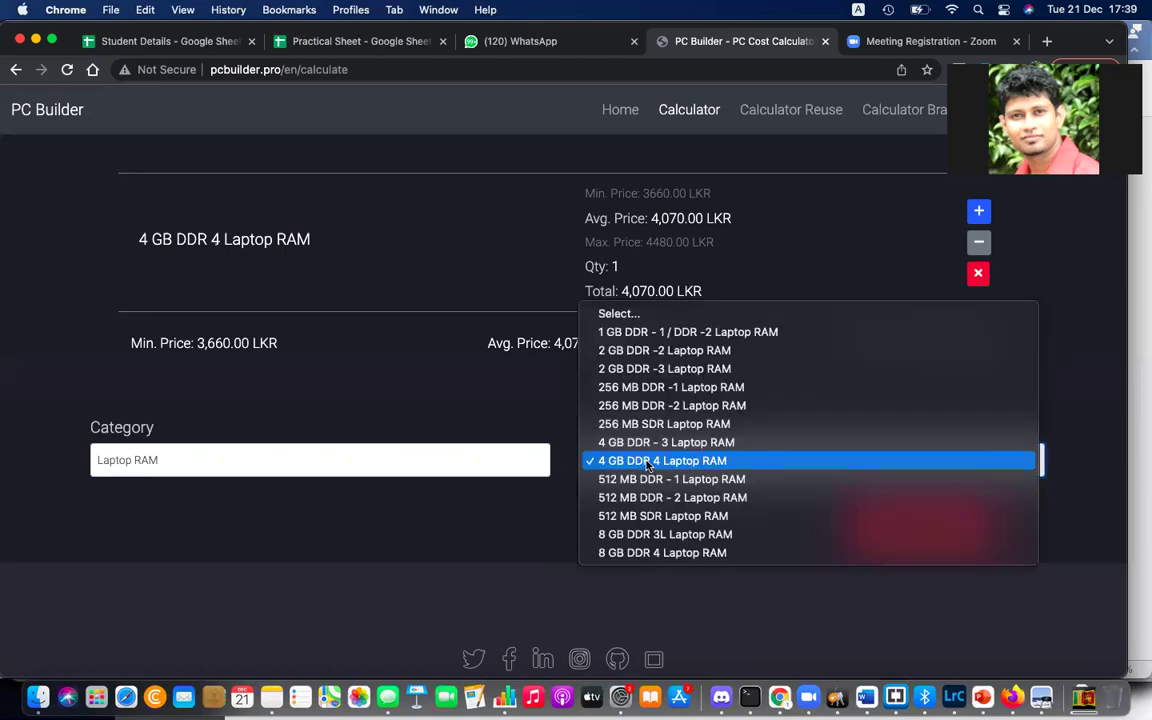
left_click(643, 553)
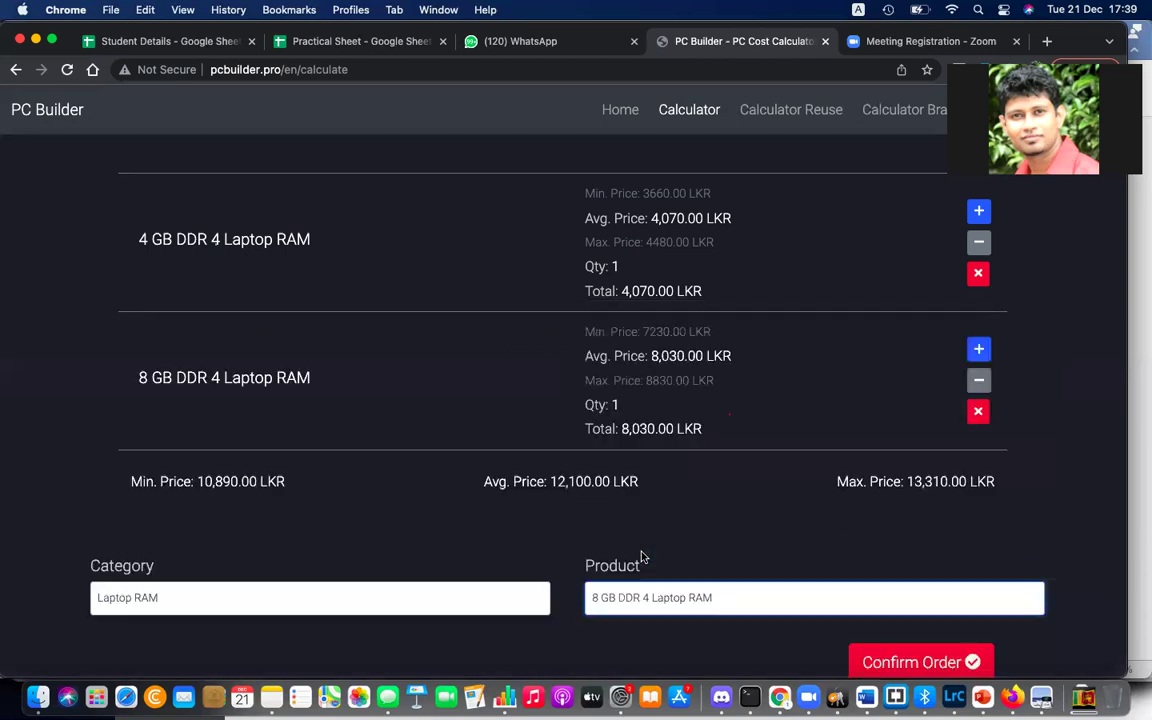
left_click(978, 274)
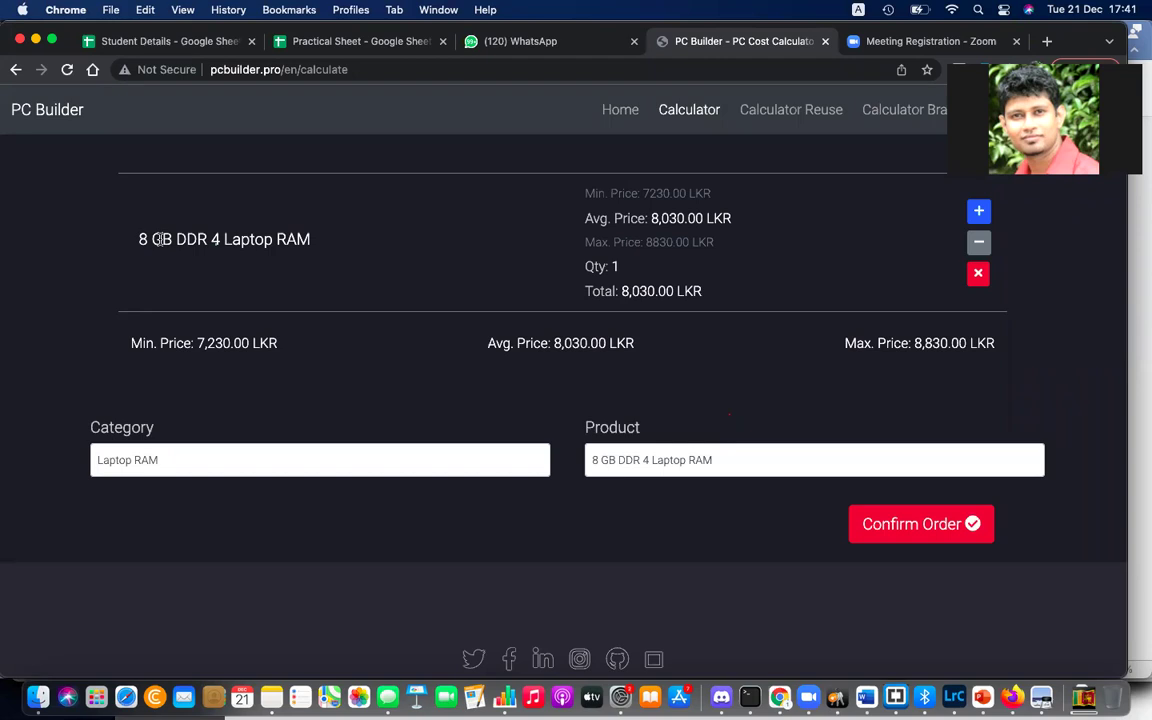
Highlight the remaining item's name, its line total and the build's average price to examine them.
triple_click(146, 242)
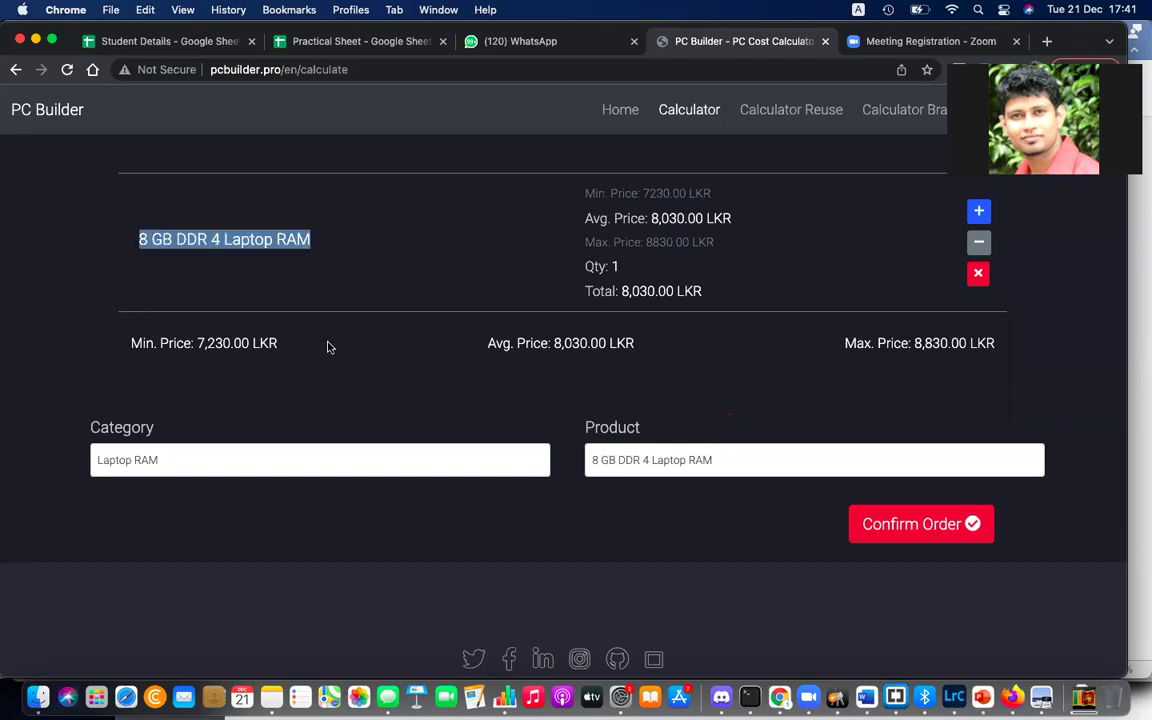
triple_click(576, 340)
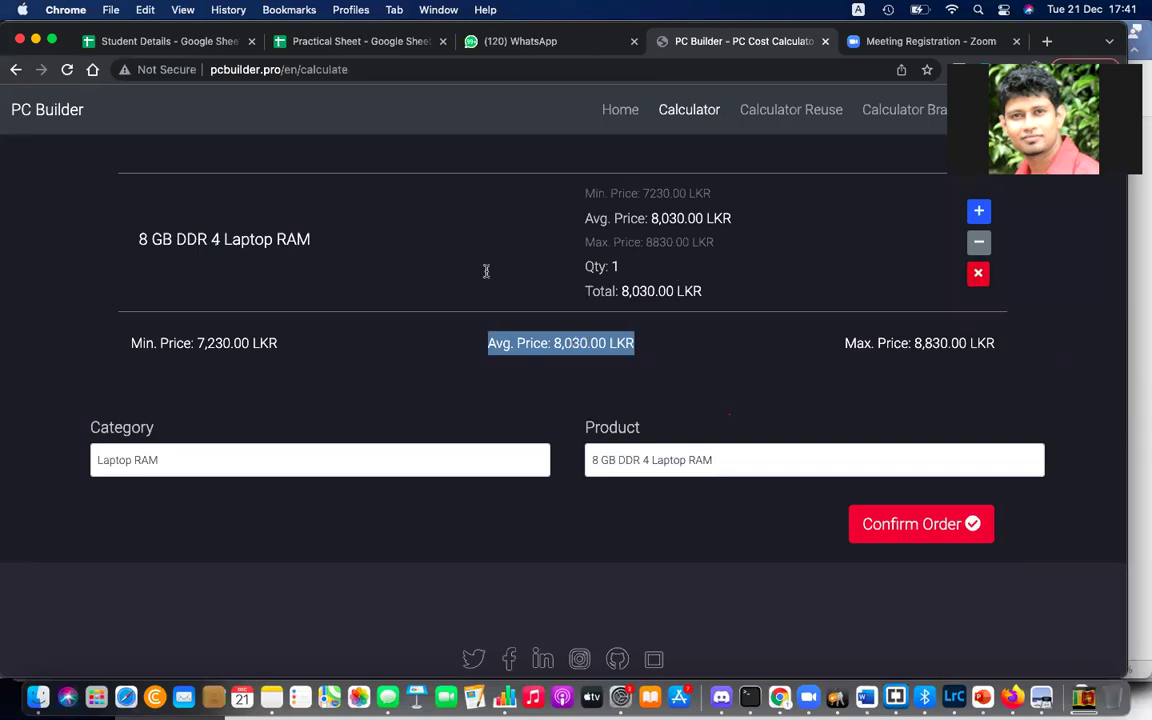
triple_click(646, 288)
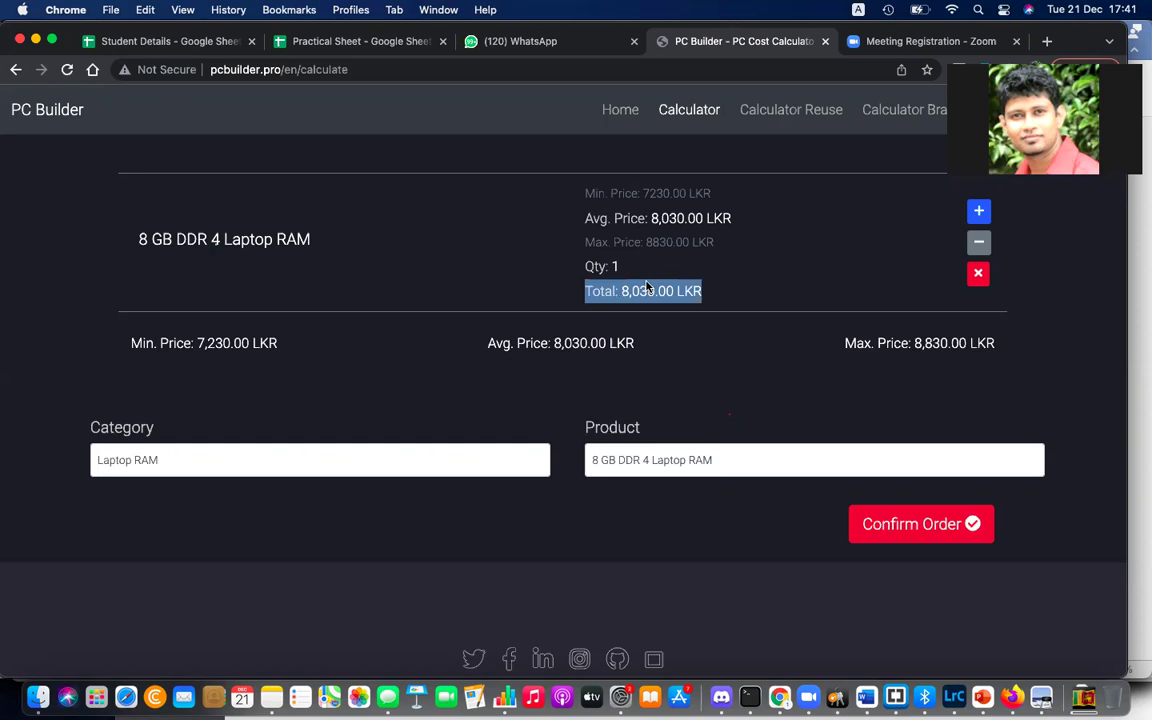
left_click(601, 333)
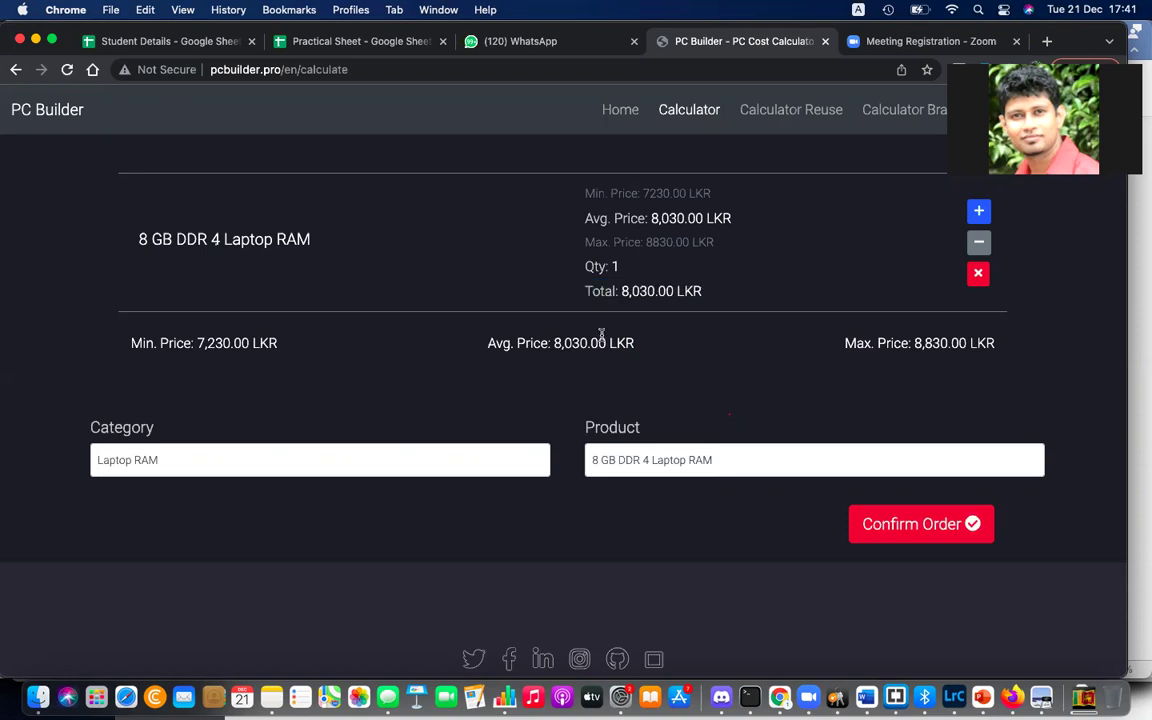
triple_click(601, 333)
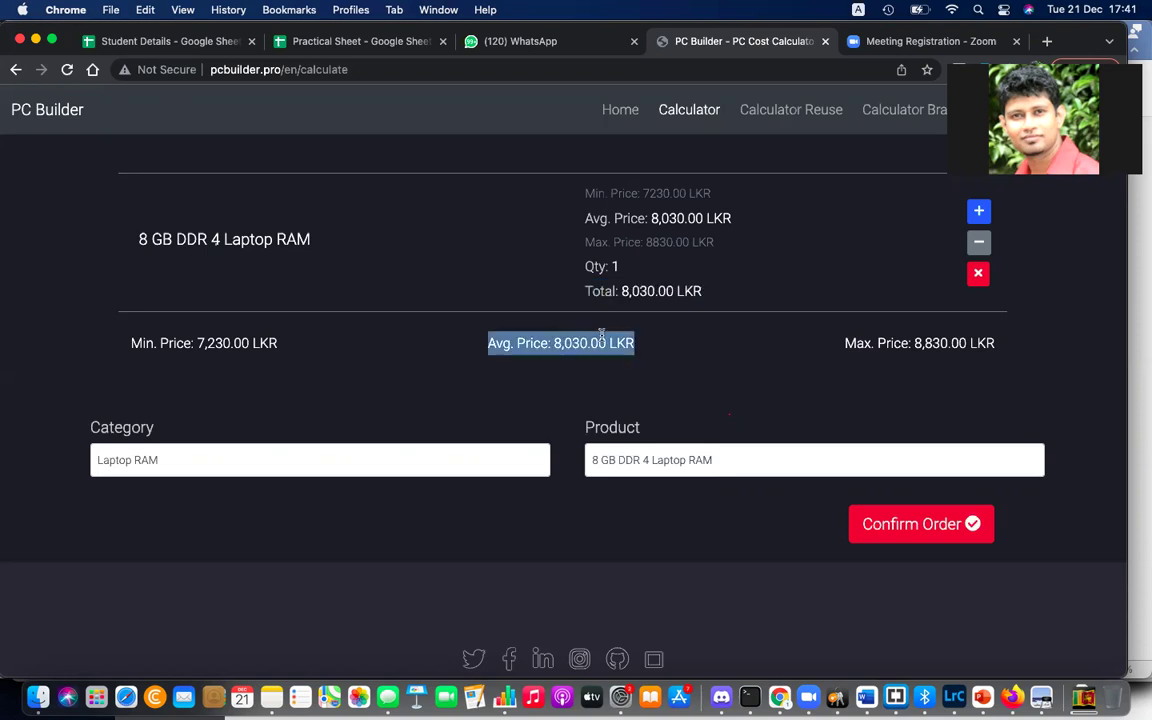
triple_click(262, 235)
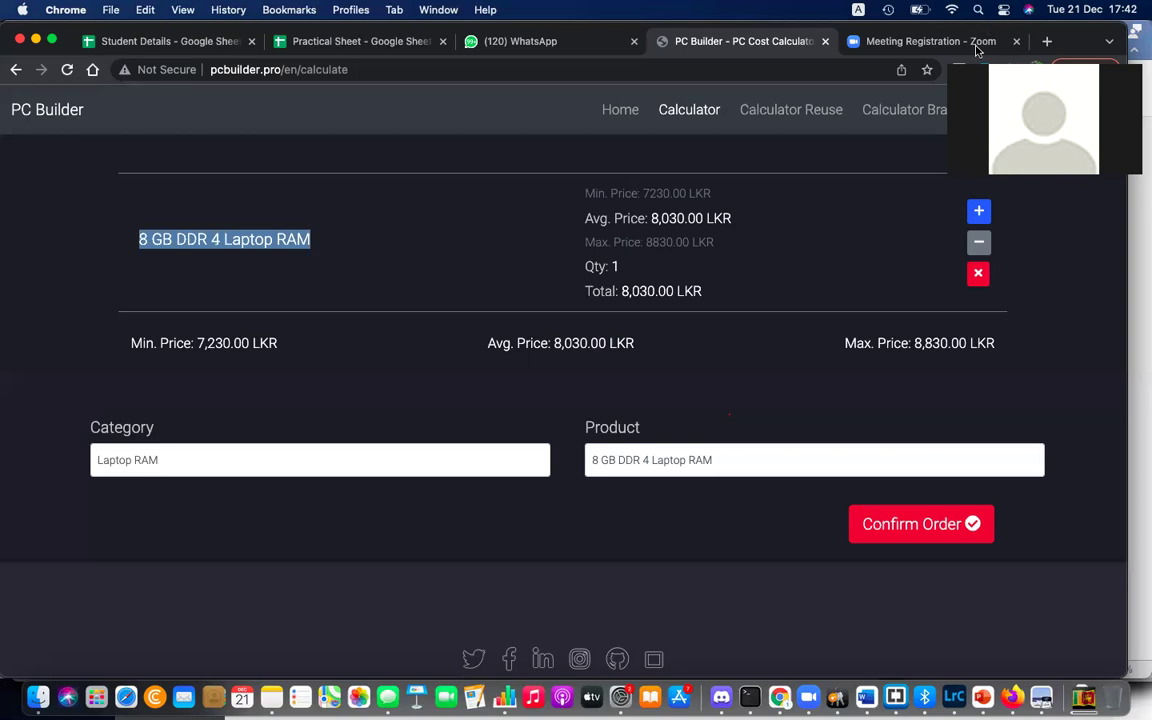
Remove the 8 GB DDR 4 Laptop RAM from the build and view the products in the Desktop RAM category.
left_click(978, 275)
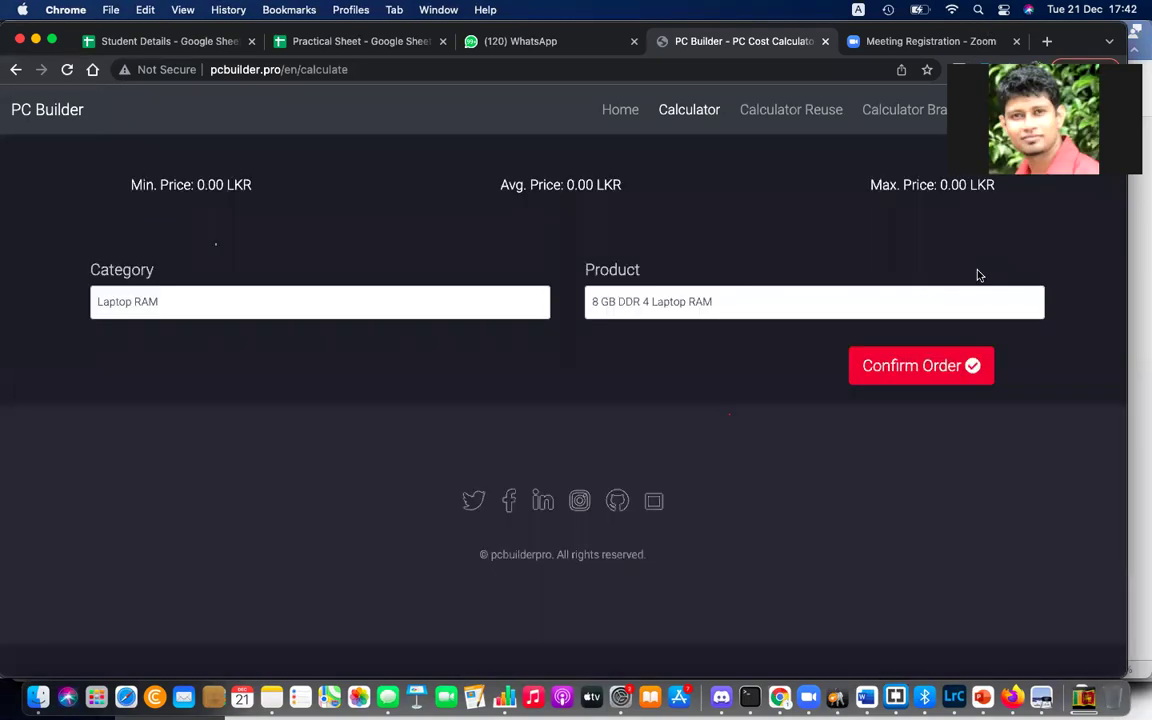
left_click(308, 316)
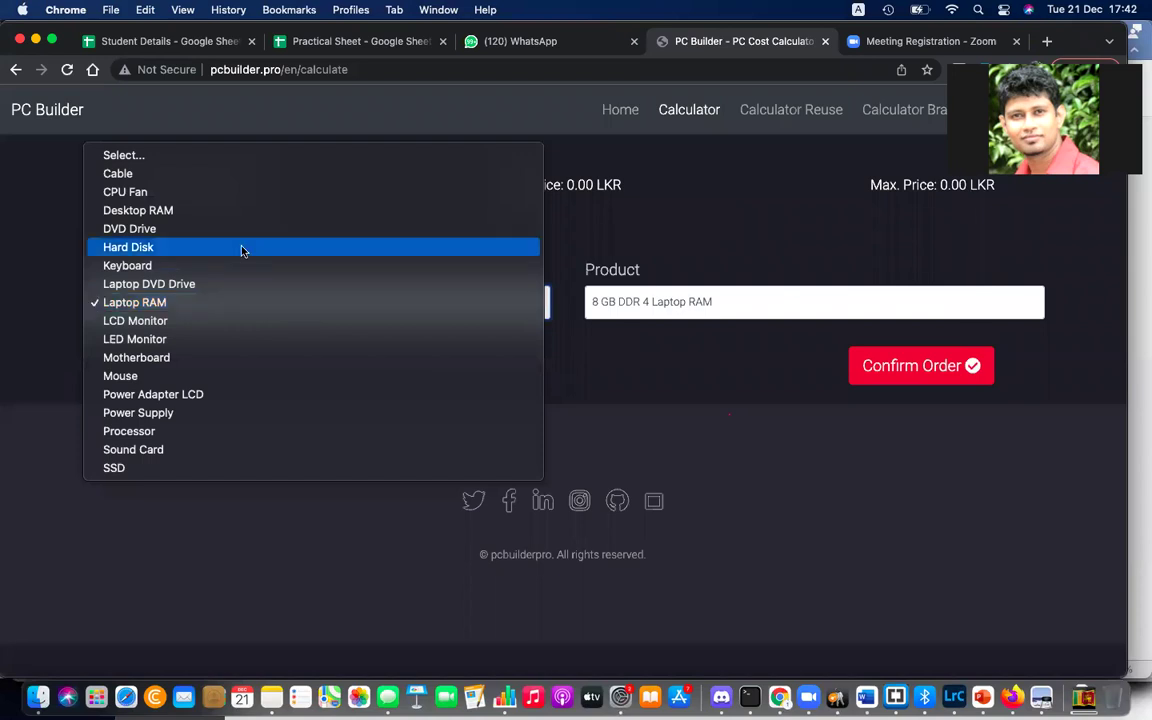
left_click(254, 212)
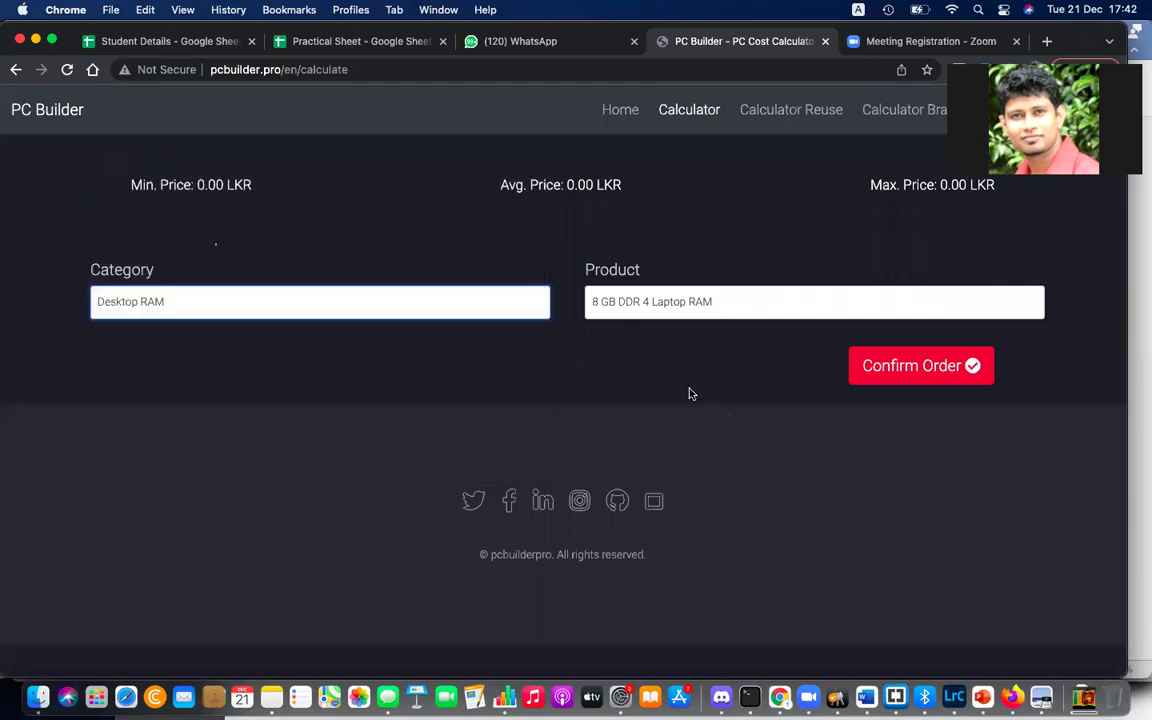
left_click(688, 316)
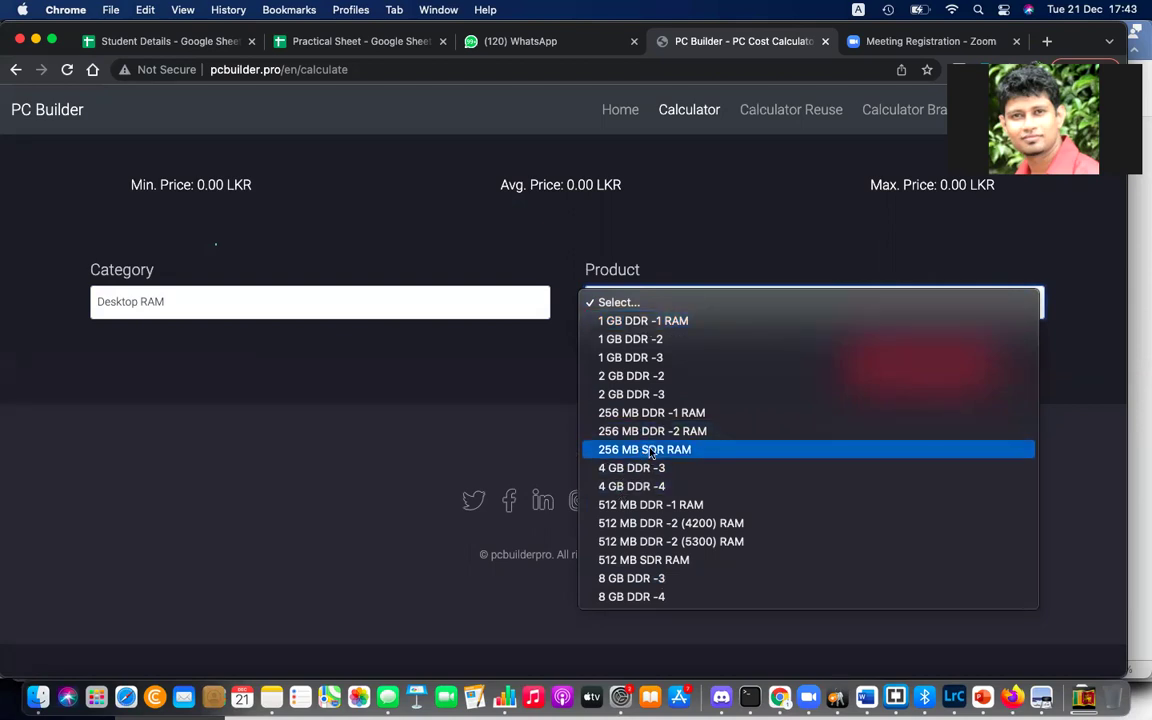
left_click(433, 413)
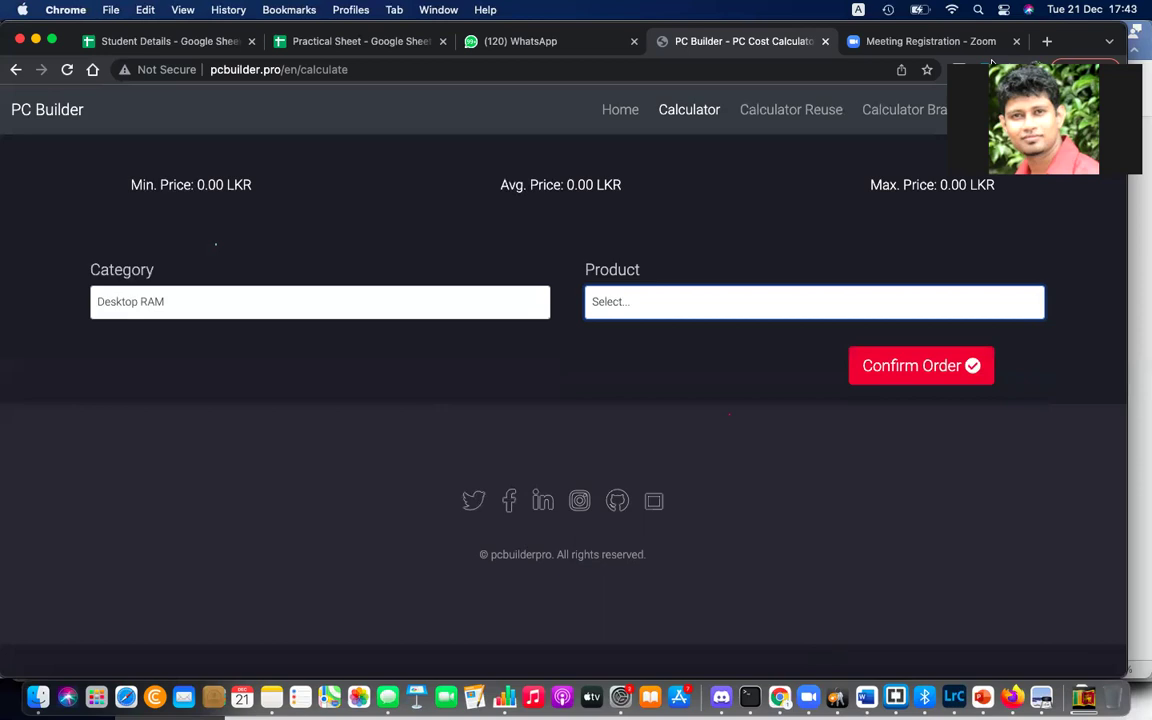
Search Google for "sodimm" in the browser tab holding the Zoom meeting registration.
left_click(900, 44)
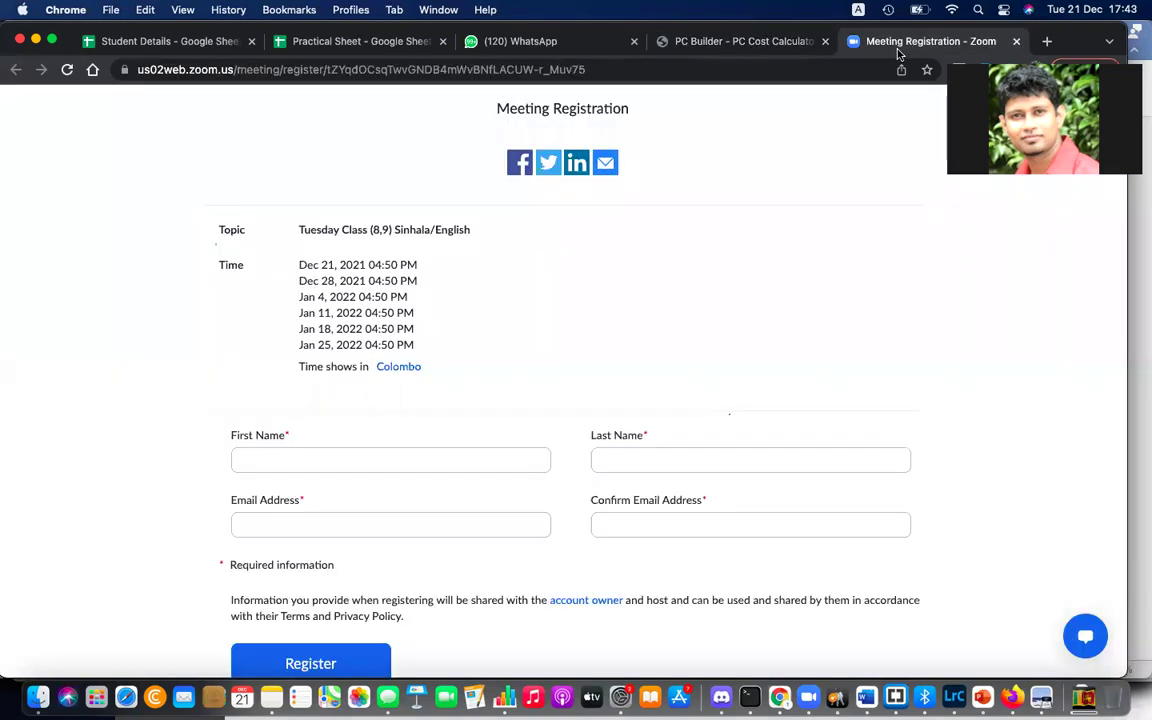
left_click(611, 69)
type("s")
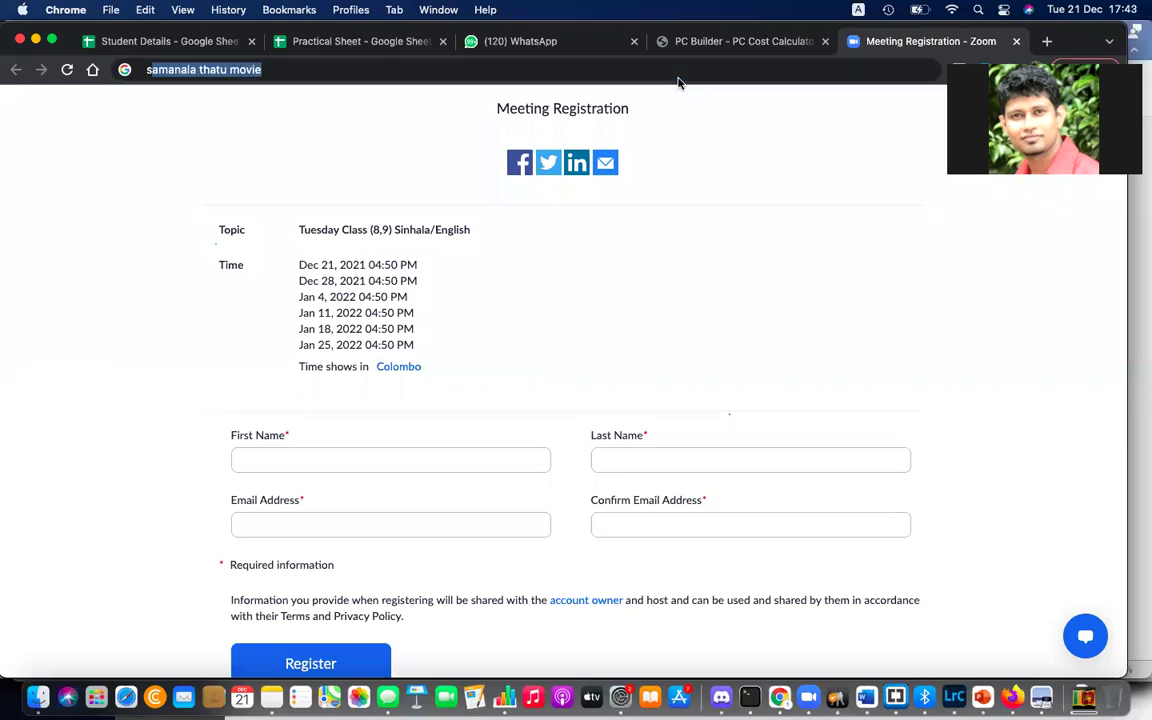
type("odi")
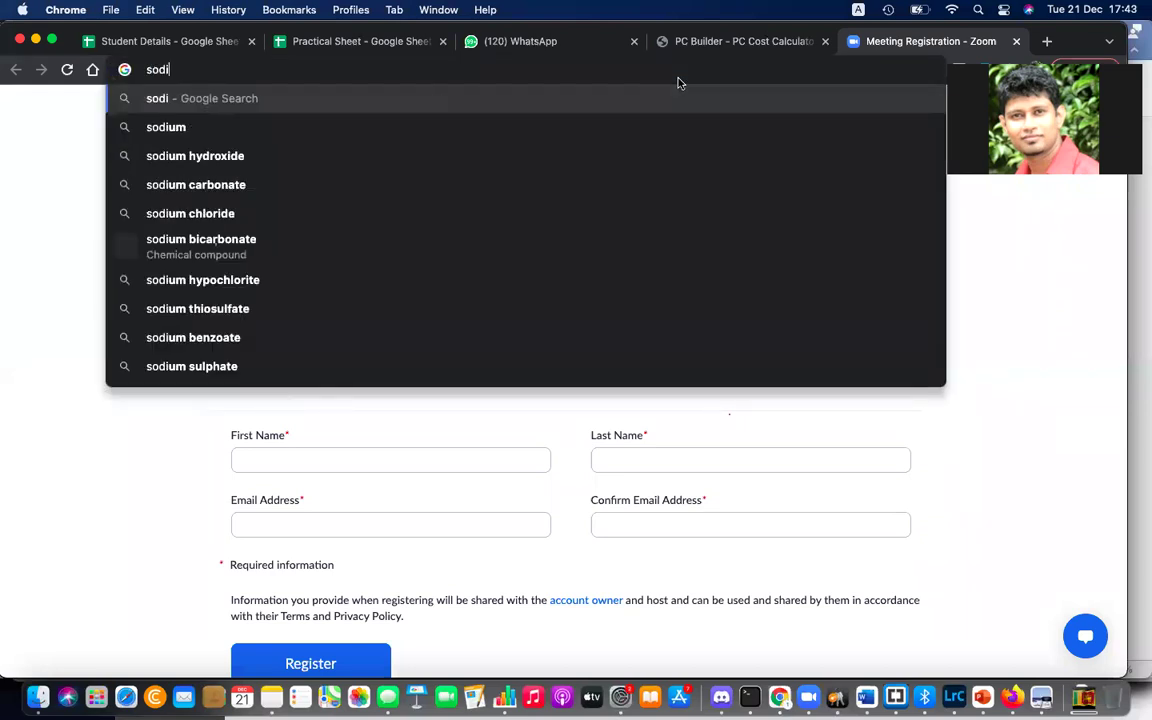
type("mm")
key("Return")
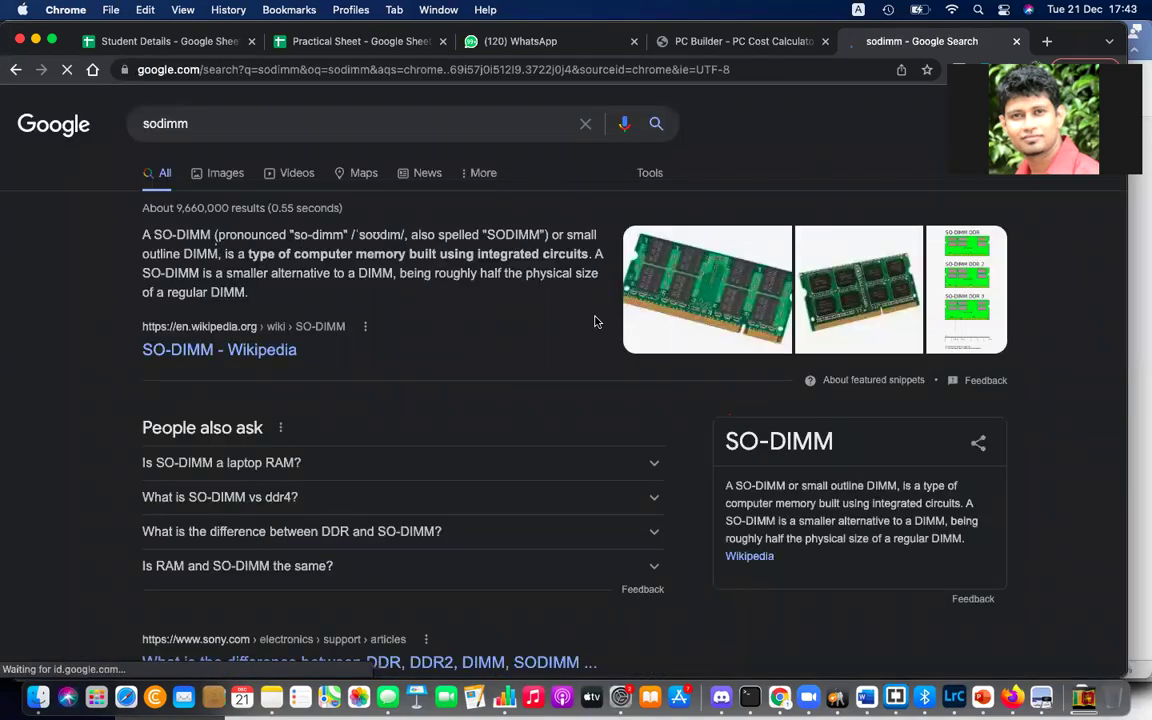
Change the search to "sodimm vs dimm" and browse its image results to compare the two memory module types.
double_click(209, 131)
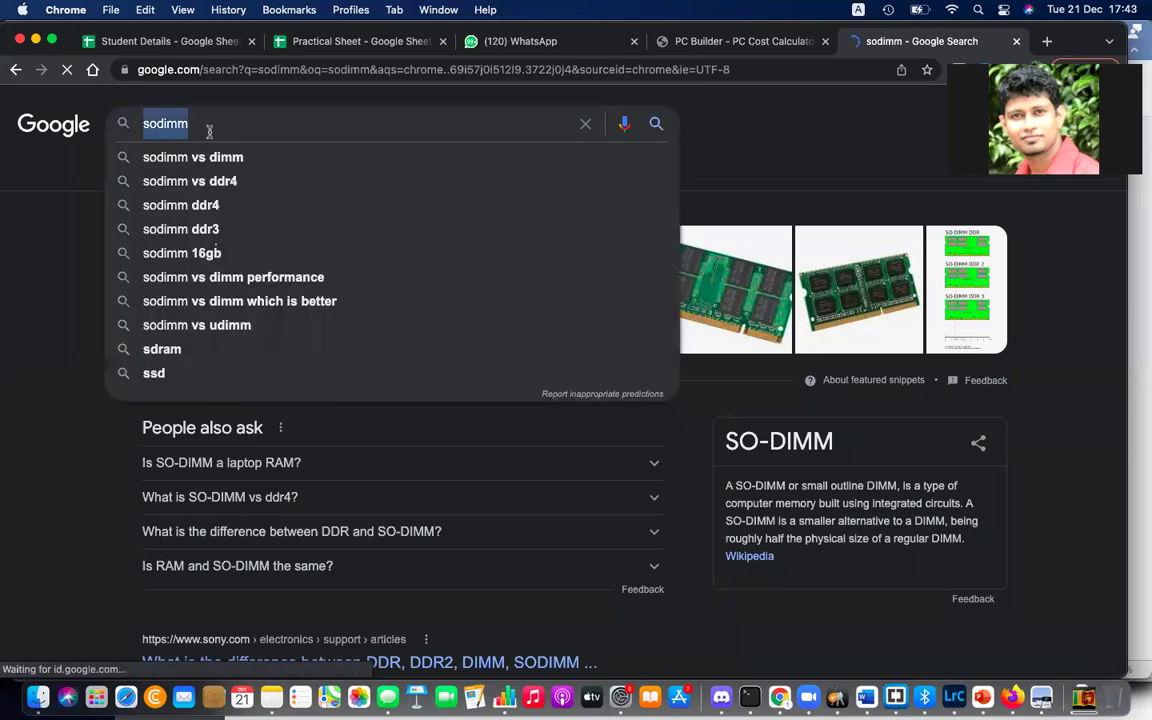
type("ddr")
key("BackSpace")
key("BackSpace")
key("BackSpace")
type("sodimm")
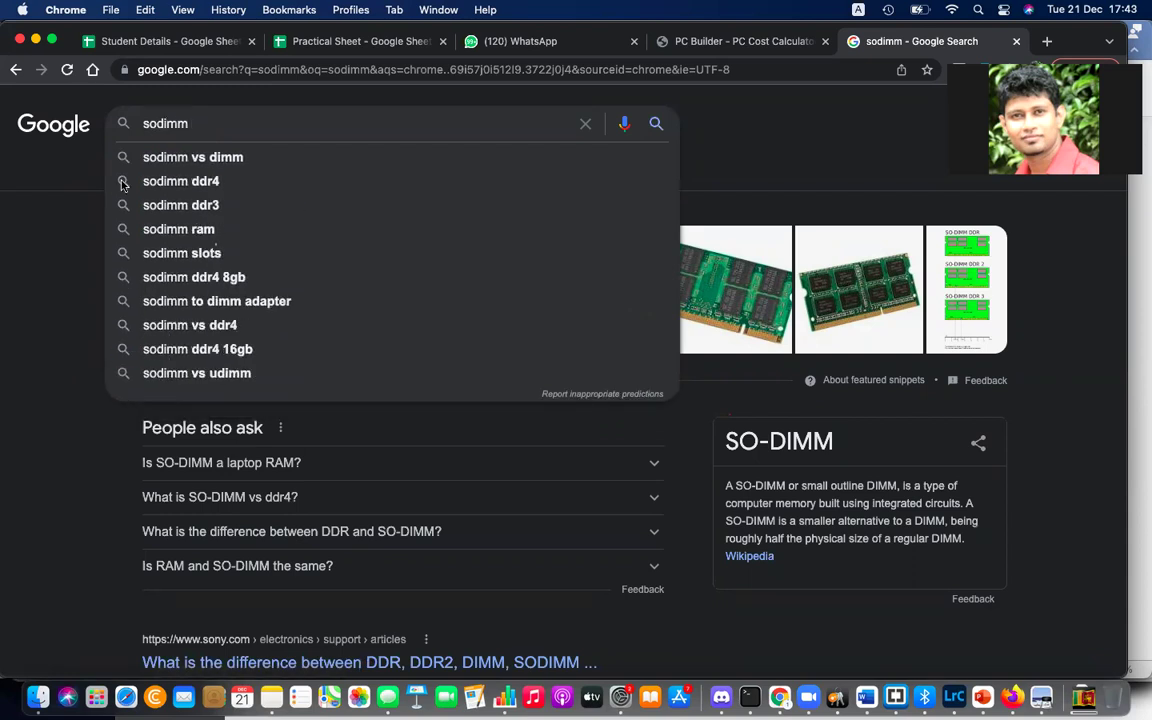
left_click(239, 158)
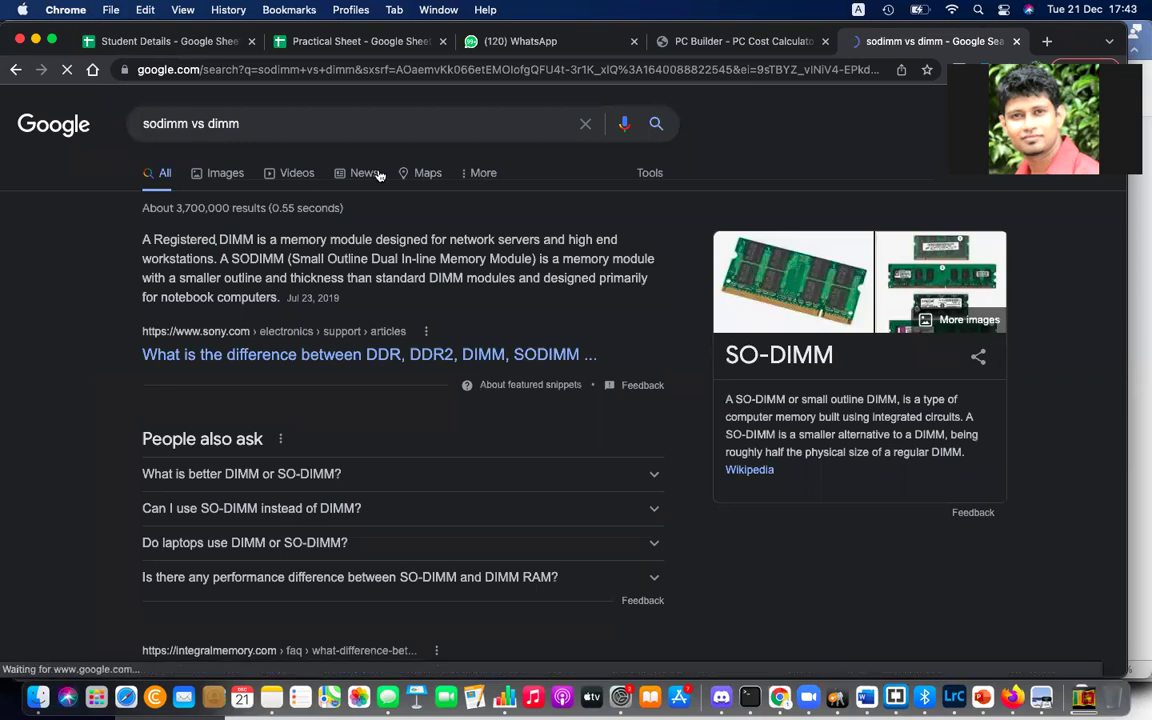
left_click(226, 177)
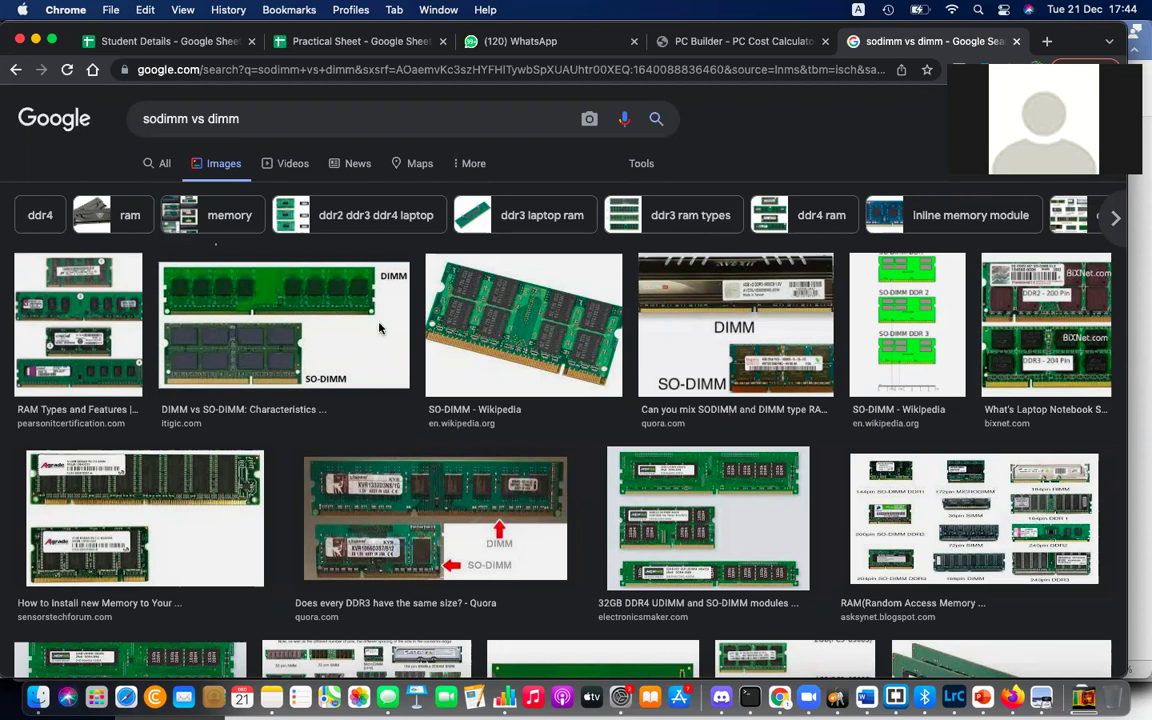
scroll(340, 289, "down", 2)
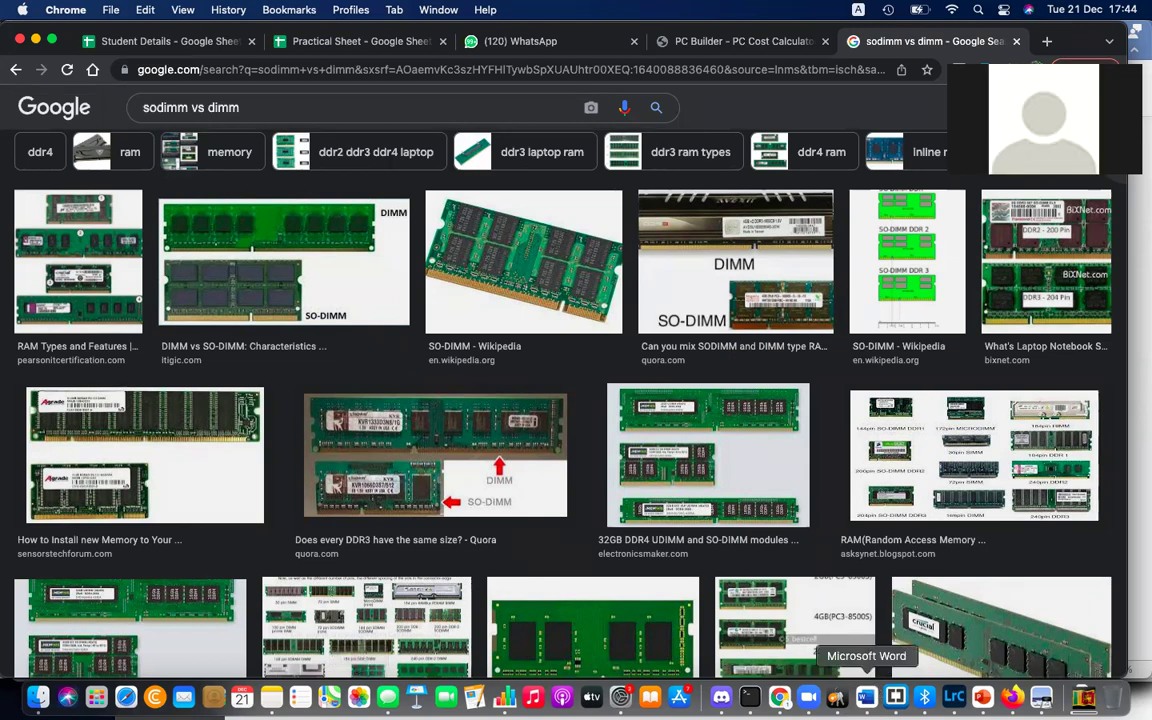
Switch to the Computer Hardware Month 2 G9 document in Microsoft Word.
left_click(866, 697)
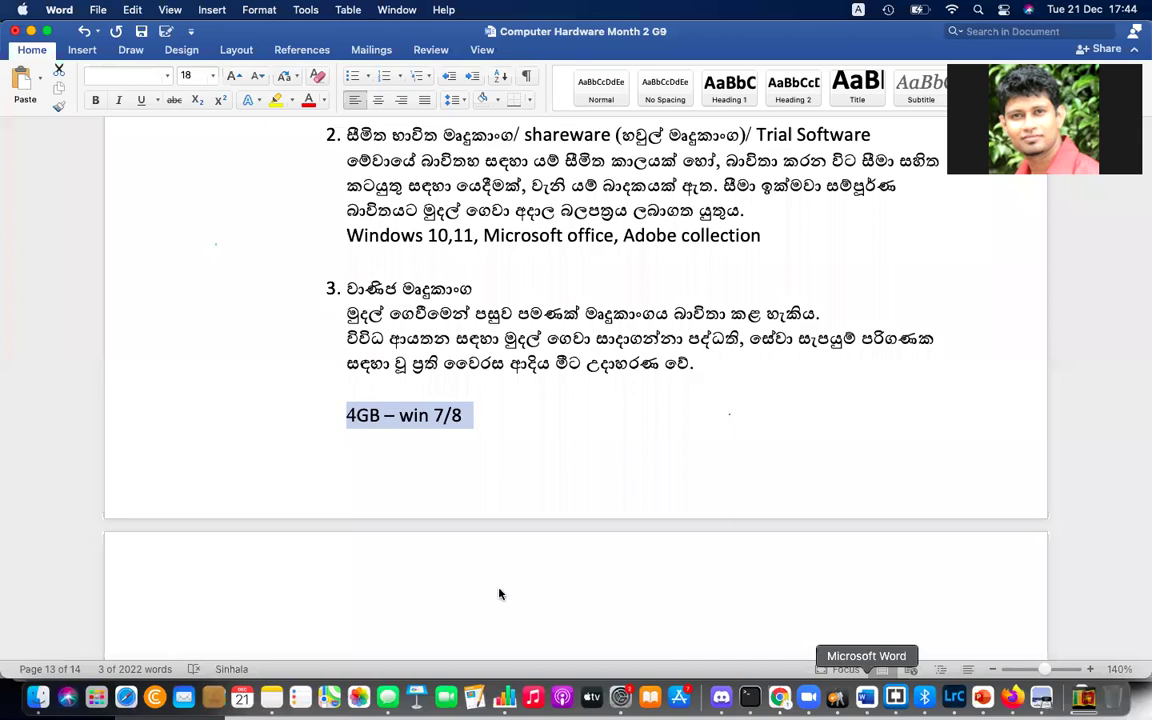